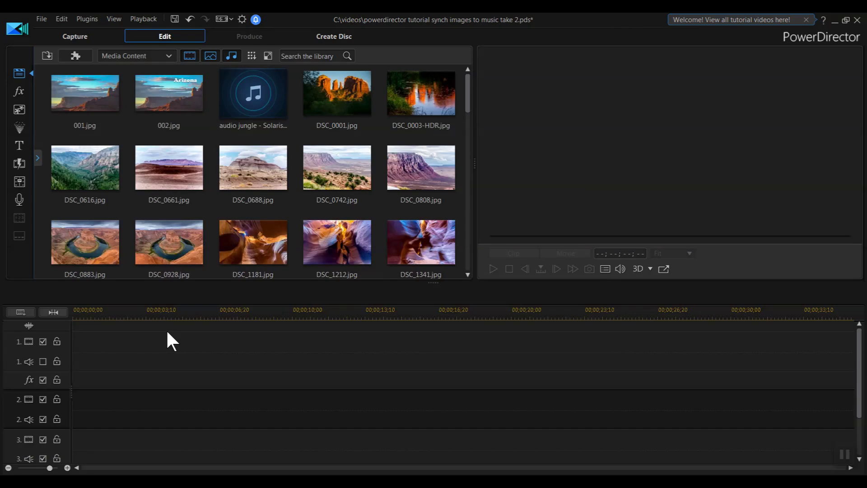
Place the audio jungle - Solaris music at the start of audio track 2 and open automatic music beat detection for it.
{"action": "left_click_drag", "start_coordinate": [250, 92], "coordinate": [73, 419]}
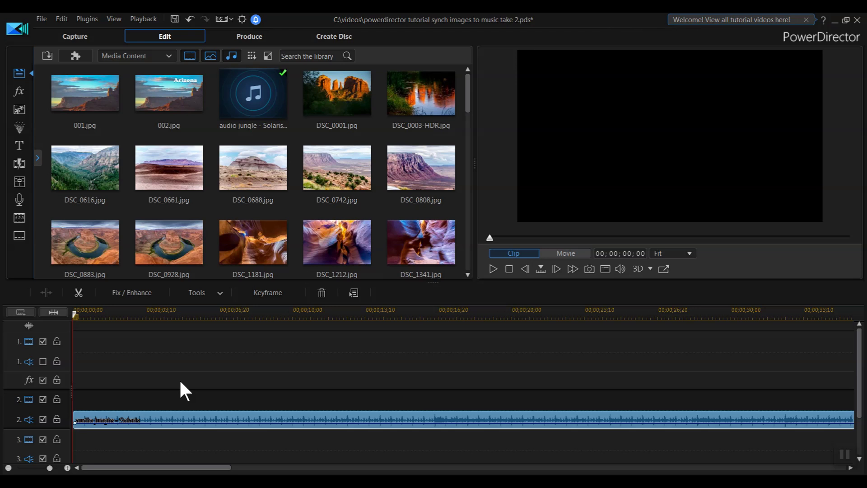
{"action": "right_click", "coordinate": [385, 416]}
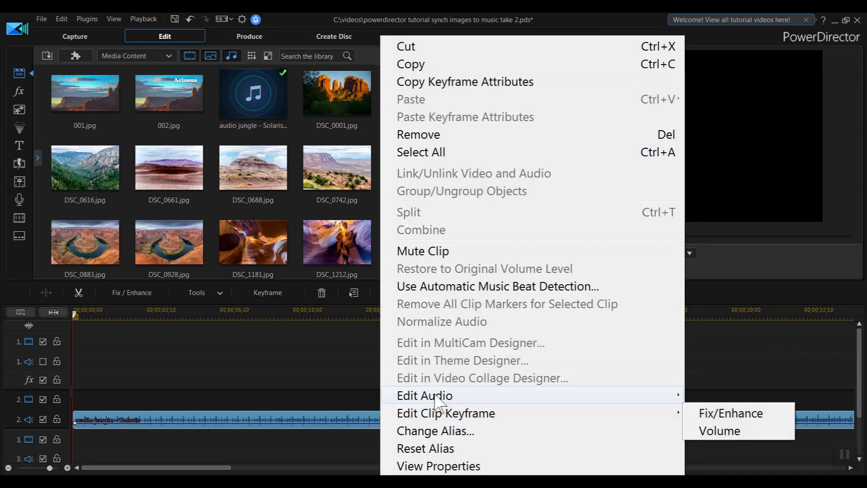
{"action": "left_click", "coordinate": [474, 289]}
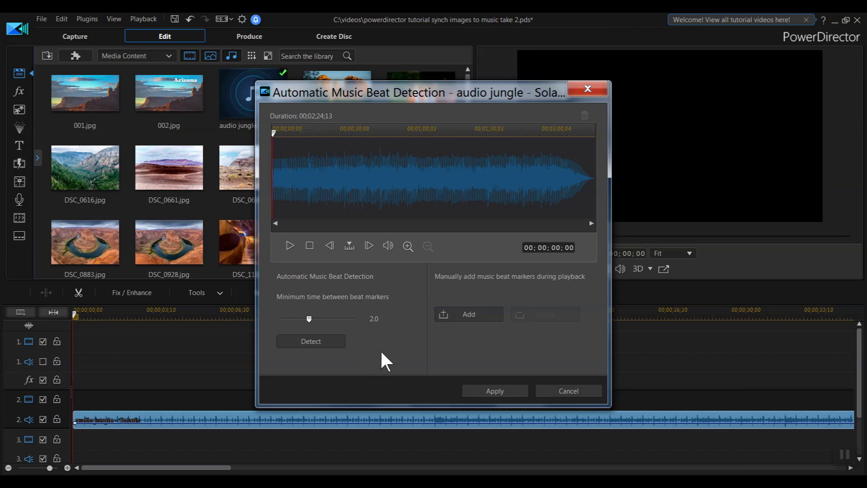
Listen to the opening of the music in the beat detection window and return the playhead to the start.
{"action": "left_click", "coordinate": [290, 245]}
{"action": "left_click", "coordinate": [289, 245]}
{"action": "left_click_drag", "start_coordinate": [309, 133], "coordinate": [262, 142]}
Add beat markers manually in time with the playing music and apply them to the clip.
{"action": "key", "text": "space"}
{"action": "key", "text": "a"}
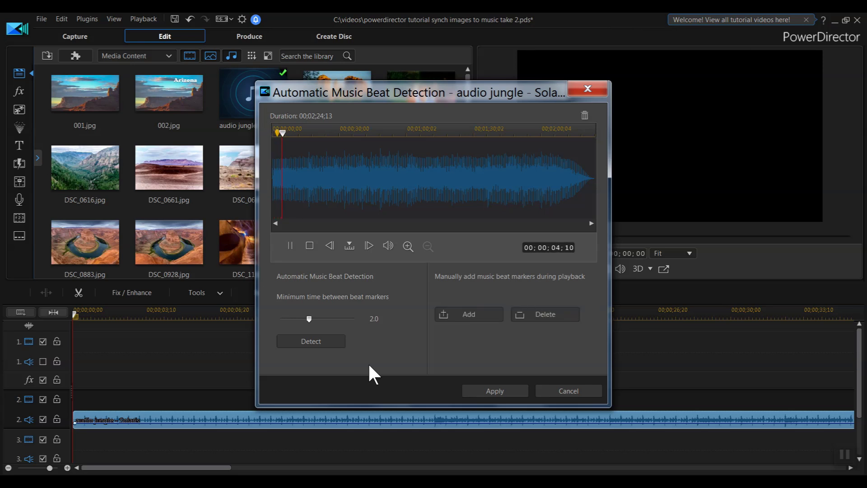
{"action": "key", "text": "a"}
{"action": "key", "text": "a"}
{"action": "key", "text": "a"}
{"action": "key", "text": "a"}
{"action": "left_click", "coordinate": [291, 245]}
{"action": "left_click", "coordinate": [290, 245]}
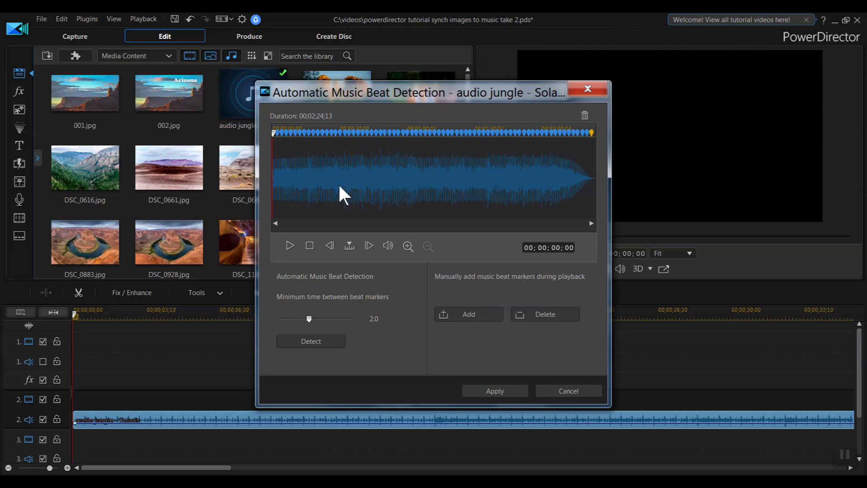
{"action": "left_click", "coordinate": [481, 389]}
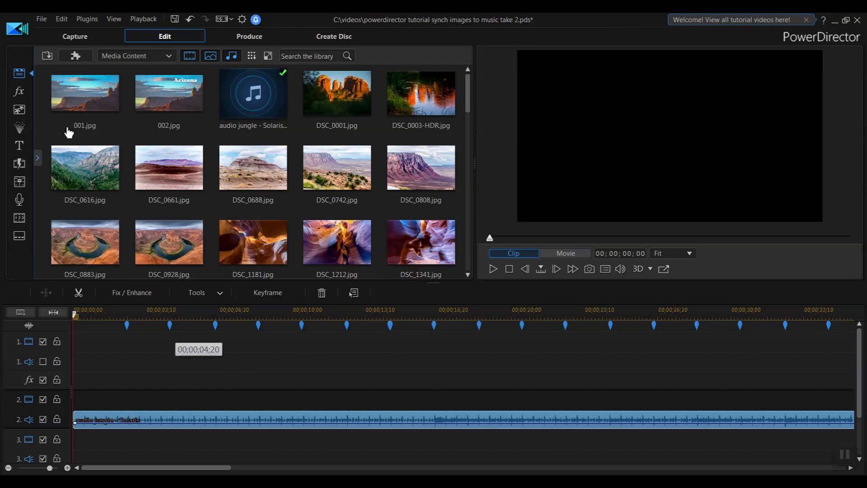
Place 001.jpg at the start of video track 1, end it at the second beat marker and trim its start slightly.
{"action": "left_click_drag", "start_coordinate": [88, 97], "coordinate": [53, 356]}
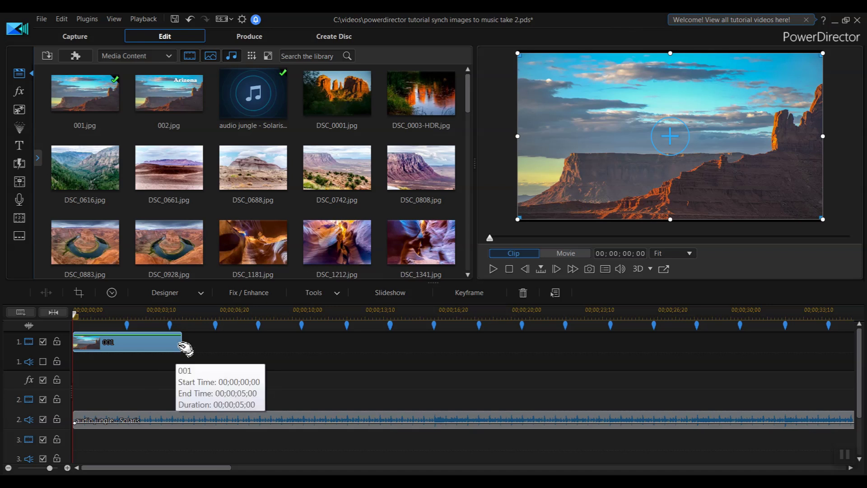
{"action": "left_click_drag", "start_coordinate": [181, 339], "coordinate": [210, 341]}
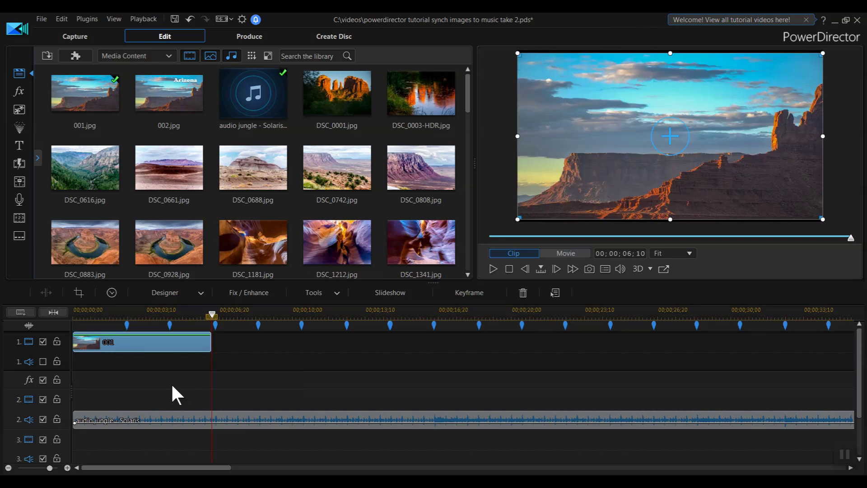
{"action": "left_click_drag", "start_coordinate": [207, 343], "coordinate": [170, 346]}
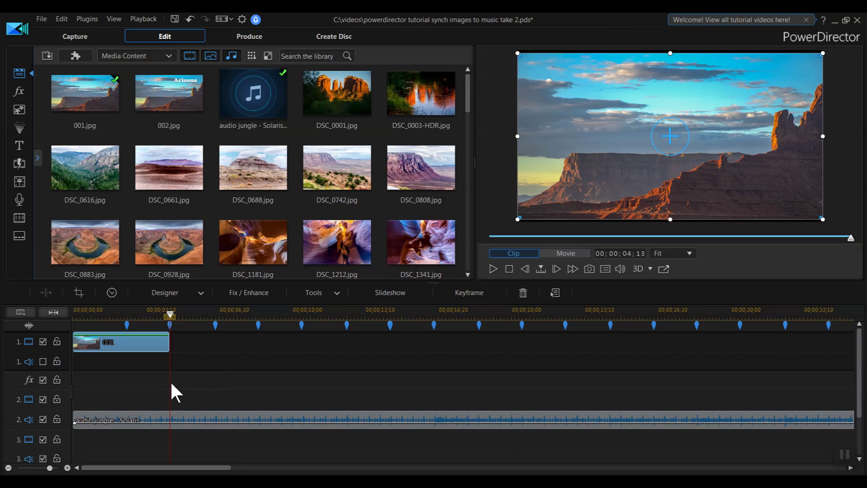
{"action": "left_click_drag", "start_coordinate": [74, 341], "coordinate": [84, 341]}
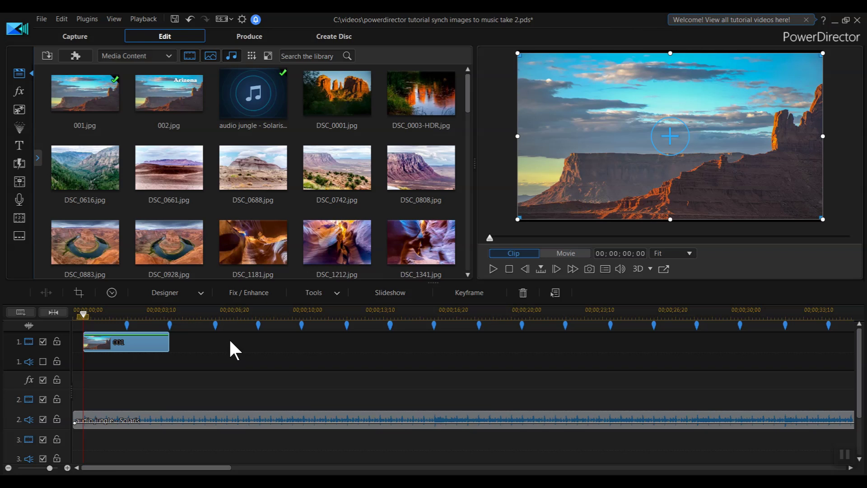
Add a Fade transition to the beginning of the 001 clip.
{"action": "left_click", "coordinate": [19, 164]}
{"action": "left_click", "coordinate": [433, 106]}
{"action": "left_click_drag", "start_coordinate": [435, 105], "coordinate": [99, 342]}
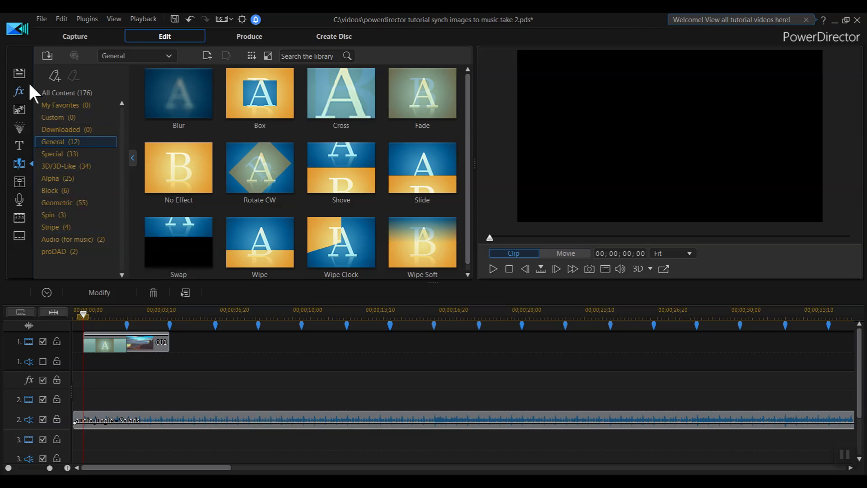
Place 002.jpg directly after the 001 clip and trim its end to the fourth beat marker at 00;00;08;14.
{"action": "left_click", "coordinate": [18, 73]}
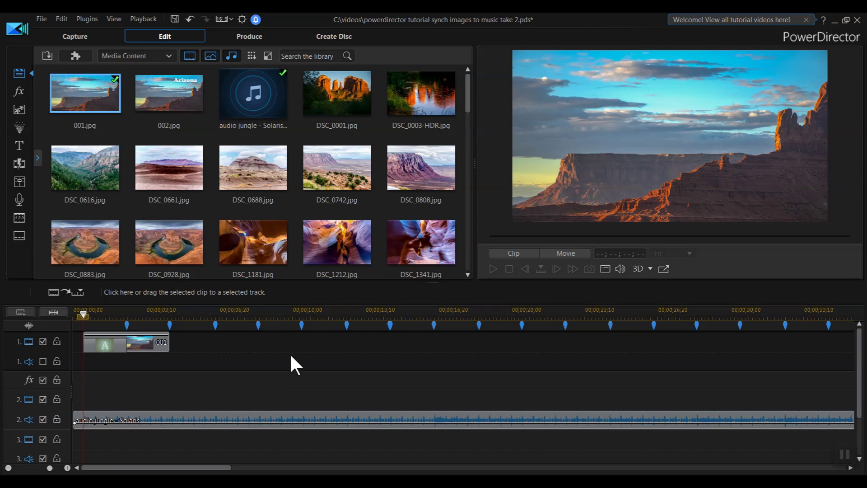
{"action": "left_click_drag", "start_coordinate": [160, 100], "coordinate": [174, 349]}
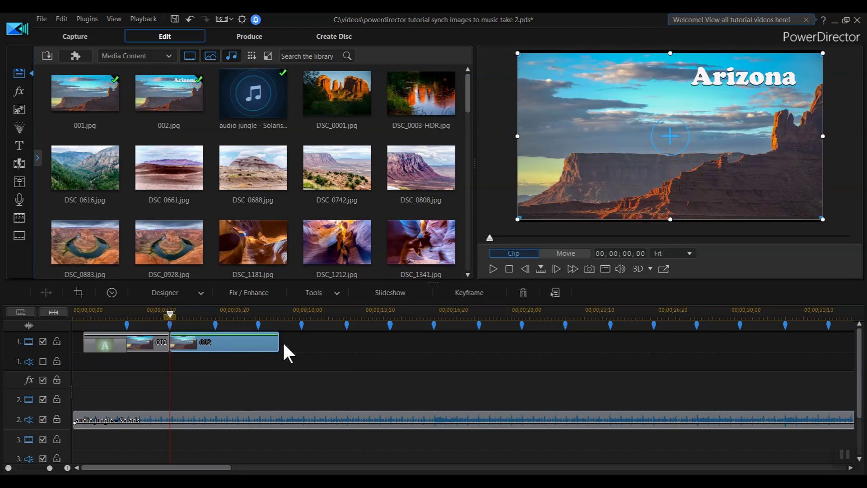
{"action": "left_click_drag", "start_coordinate": [278, 343], "coordinate": [259, 343]}
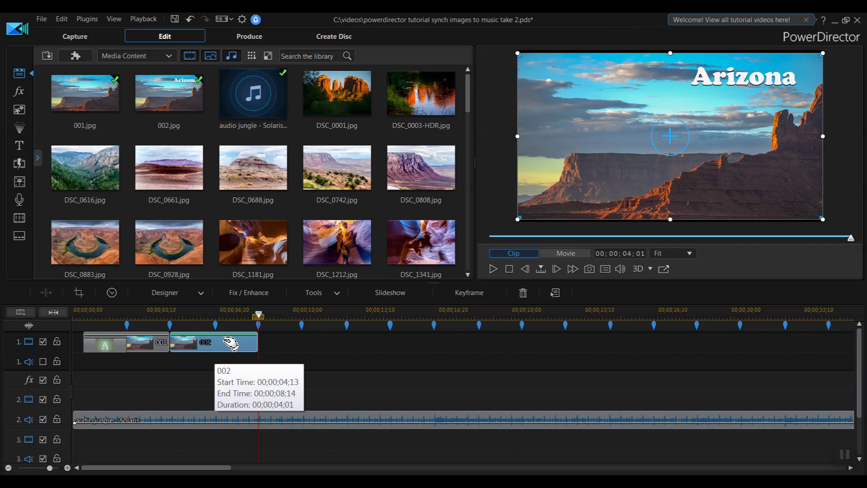
Add a Fade transition between the 001 and 002 clips and extend 002's end to the fourth beat marker.
{"action": "left_click", "coordinate": [18, 182]}
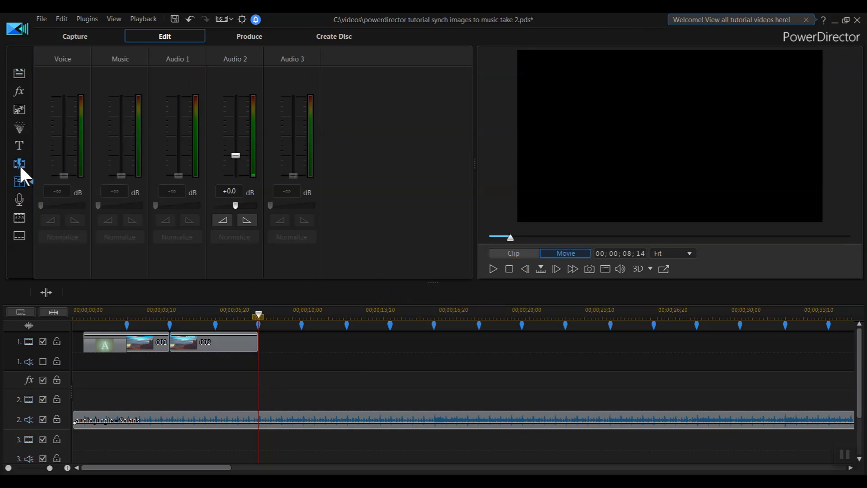
{"action": "left_click", "coordinate": [19, 164]}
{"action": "left_click_drag", "start_coordinate": [417, 115], "coordinate": [165, 344]}
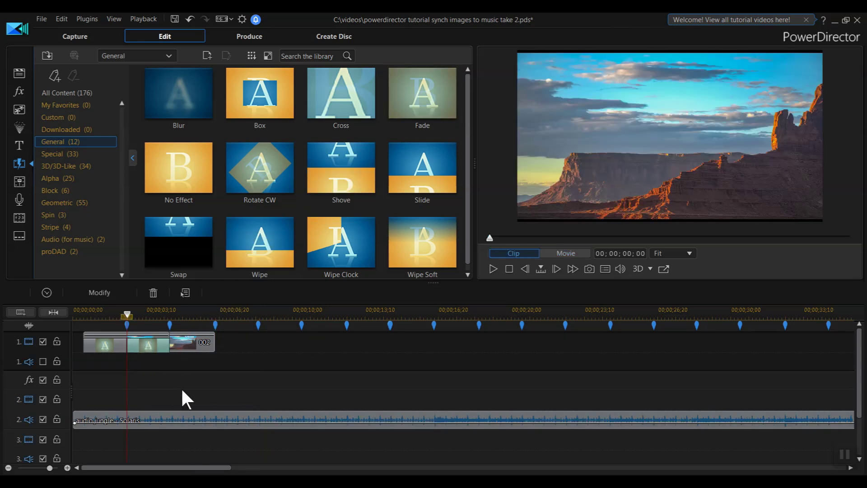
{"action": "left_click", "coordinate": [212, 342]}
{"action": "left_click_drag", "start_coordinate": [215, 342], "coordinate": [258, 342]}
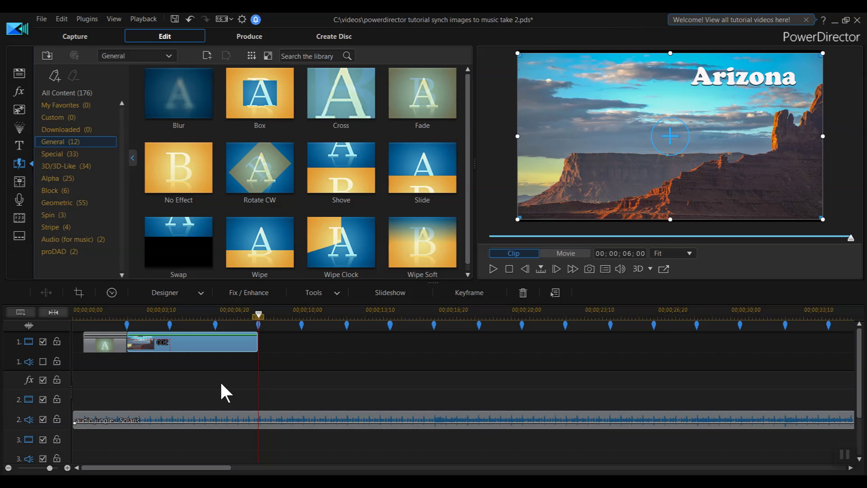
Append DSC_0001.jpg and DSC_0661.jpg after the 002 clip, trimming their ends to the beat markers at 00;00;10;13 and 00;00;12;15.
{"action": "left_click", "coordinate": [23, 75]}
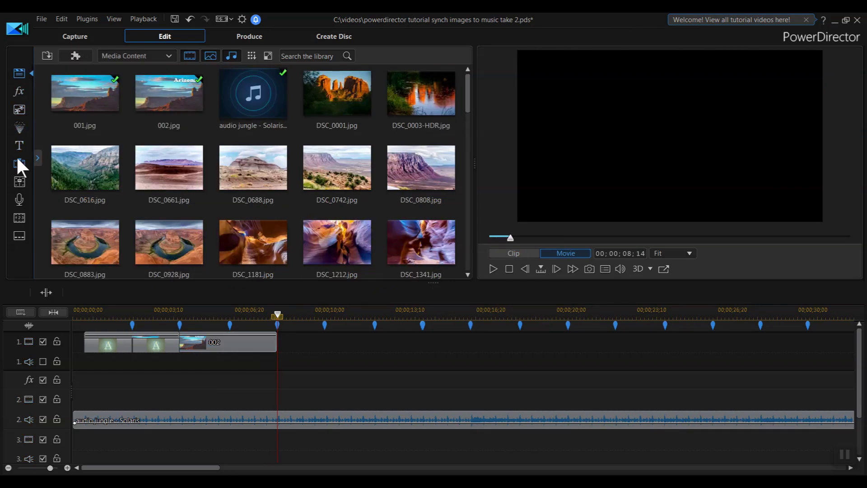
{"action": "left_click_drag", "start_coordinate": [356, 92], "coordinate": [279, 351]}
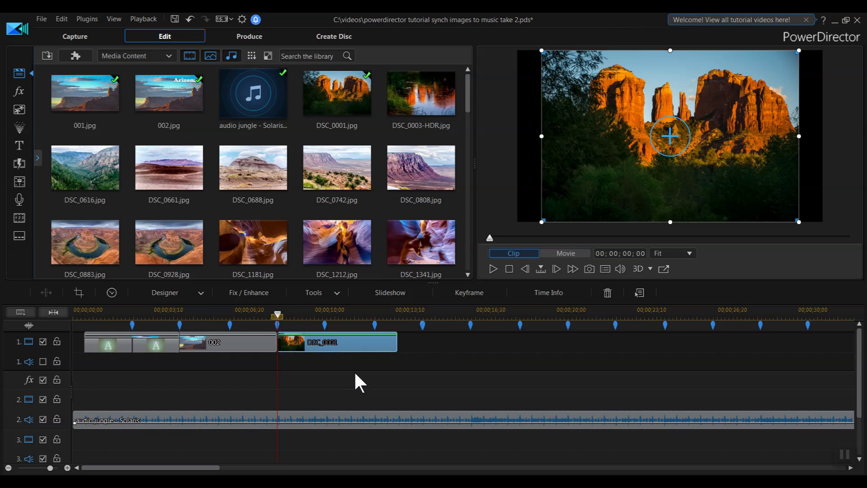
{"action": "left_click_drag", "start_coordinate": [397, 340], "coordinate": [325, 342]}
{"action": "left_click", "coordinate": [300, 382]}
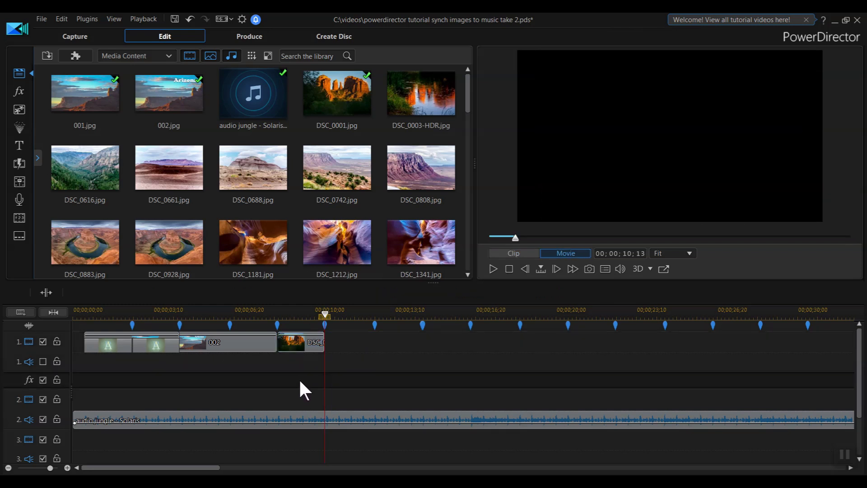
{"action": "left_click_drag", "start_coordinate": [169, 167], "coordinate": [326, 341]}
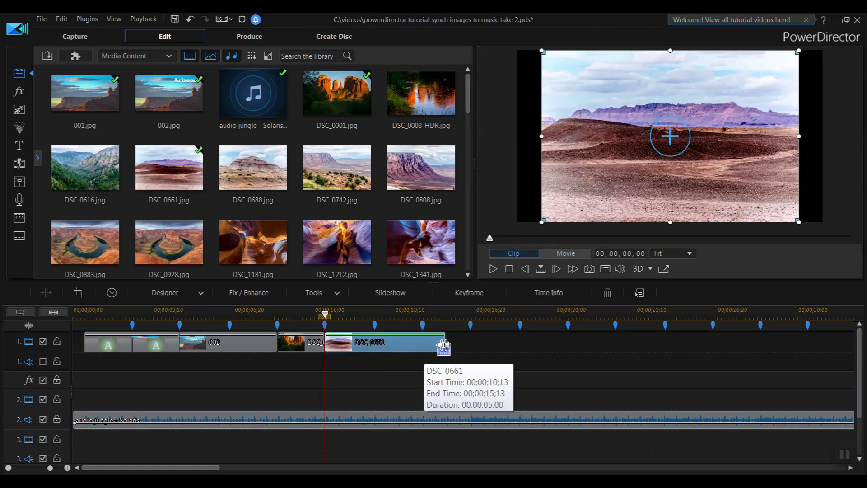
{"action": "left_click_drag", "start_coordinate": [445, 338], "coordinate": [346, 378]}
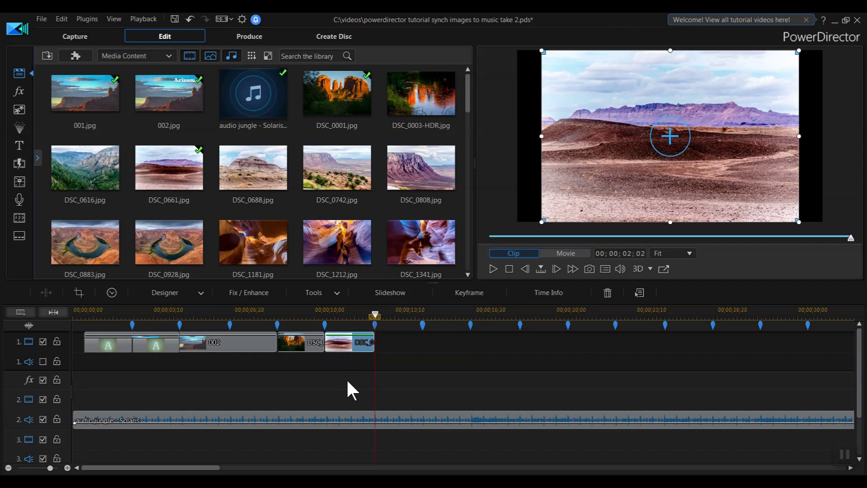
{"action": "left_click", "coordinate": [346, 378]}
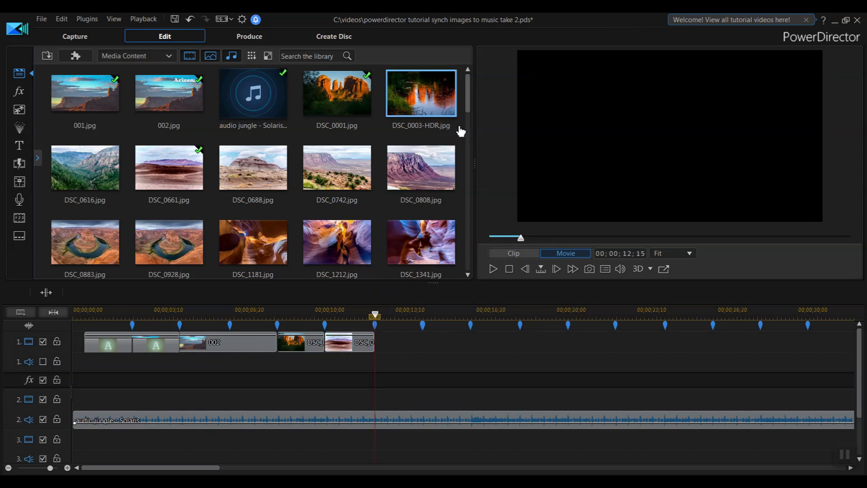
Append three more landscape photos after DSC_0661, trimming each one to end at the next beat marker.
{"action": "scroll", "coordinate": [472, 117], "scroll_direction": "down", "scroll_amount": 3}
{"action": "left_click_drag", "start_coordinate": [90, 123], "coordinate": [375, 360]}
{"action": "left_click_drag", "start_coordinate": [495, 342], "coordinate": [423, 360]}
{"action": "left_click_drag", "start_coordinate": [337, 199], "coordinate": [424, 341]}
{"action": "left_click_drag", "start_coordinate": [543, 342], "coordinate": [470, 352]}
{"action": "left_click_drag", "start_coordinate": [421, 199], "coordinate": [474, 341]}
{"action": "left_click_drag", "start_coordinate": [589, 343], "coordinate": [521, 382]}
Append DSC_2636.jpg, DSC_4138.jpg and DSC_4402.jpg to video track 1, trimming each one to end at the next beat marker.
{"action": "left_click_drag", "start_coordinate": [468, 116], "coordinate": [468, 149]}
{"action": "left_click_drag", "start_coordinate": [169, 102], "coordinate": [523, 339]}
{"action": "left_click_drag", "start_coordinate": [643, 341], "coordinate": [568, 345]}
{"action": "left_click_drag", "start_coordinate": [253, 251], "coordinate": [569, 342]}
{"action": "left_click_drag", "start_coordinate": [687, 342], "coordinate": [615, 343]}
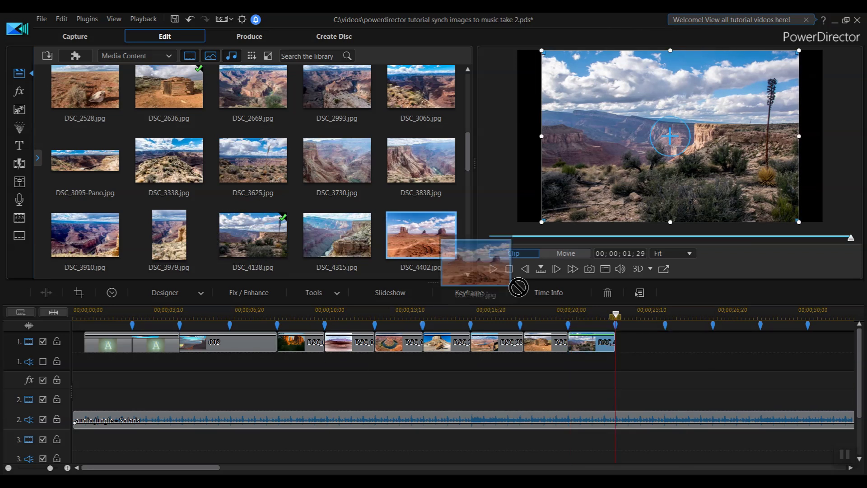
{"action": "left_click_drag", "start_coordinate": [431, 236], "coordinate": [620, 343]}
{"action": "left_click_drag", "start_coordinate": [735, 343], "coordinate": [665, 345]}
Append DSC_4315.jpg, DSC_4888.jpg and DSC_6154.jpg to video track 1, trimming each one to end at the next beat marker.
{"action": "left_click_drag", "start_coordinate": [189, 468], "coordinate": [254, 467]}
{"action": "left_click_drag", "start_coordinate": [336, 235], "coordinate": [311, 343]}
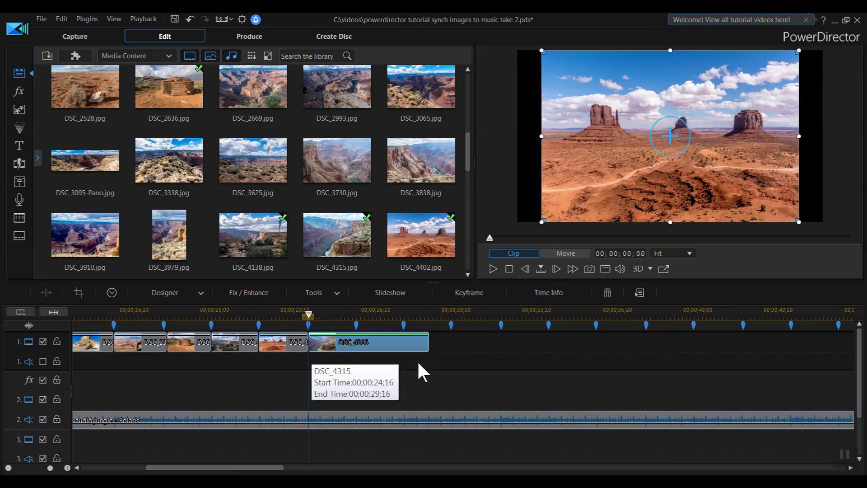
{"action": "left_click_drag", "start_coordinate": [430, 341], "coordinate": [356, 343]}
{"action": "scroll", "coordinate": [339, 149], "scroll_direction": "down", "scroll_amount": 3}
{"action": "left_click_drag", "start_coordinate": [339, 149], "coordinate": [359, 342]}
{"action": "left_click_drag", "start_coordinate": [475, 343], "coordinate": [403, 351]}
{"action": "left_click_drag", "start_coordinate": [253, 267], "coordinate": [407, 345]}
{"action": "left_click_drag", "start_coordinate": [522, 344], "coordinate": [450, 352]}
Play back the slideshow with the music, stop it and check the beat markers beyond the last photo.
{"action": "left_click", "coordinate": [493, 269]}
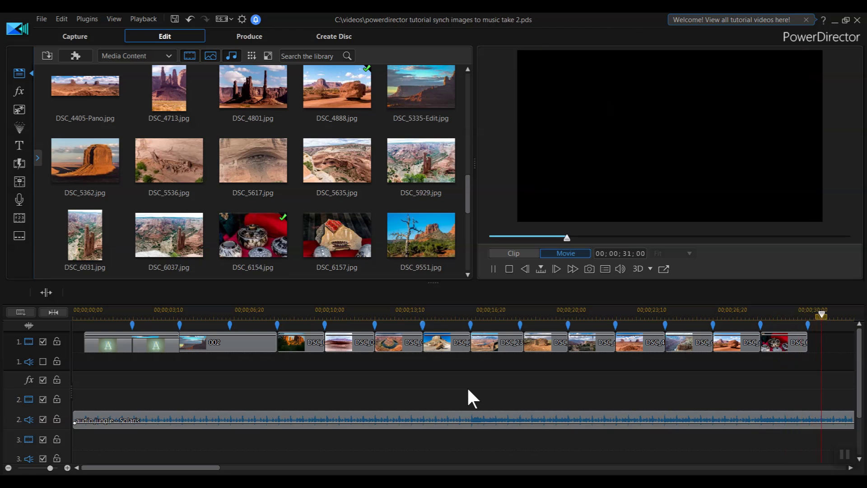
{"action": "left_click", "coordinate": [508, 269]}
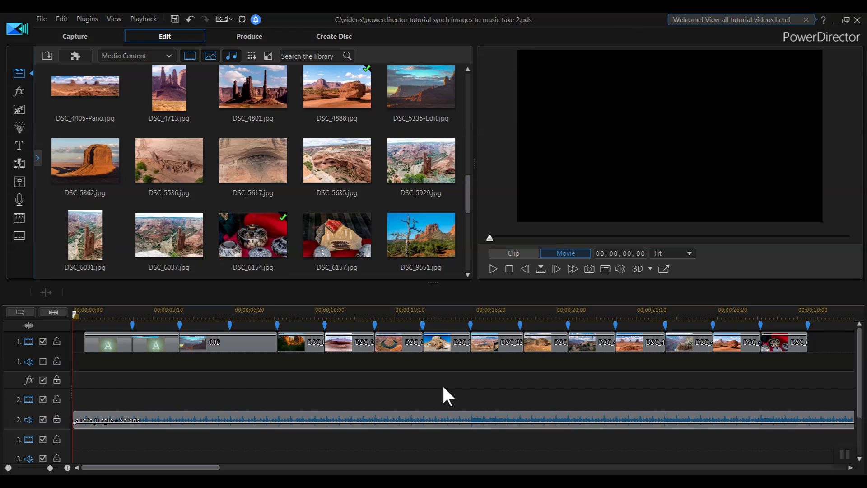
{"action": "left_click_drag", "start_coordinate": [149, 471], "coordinate": [234, 450]}
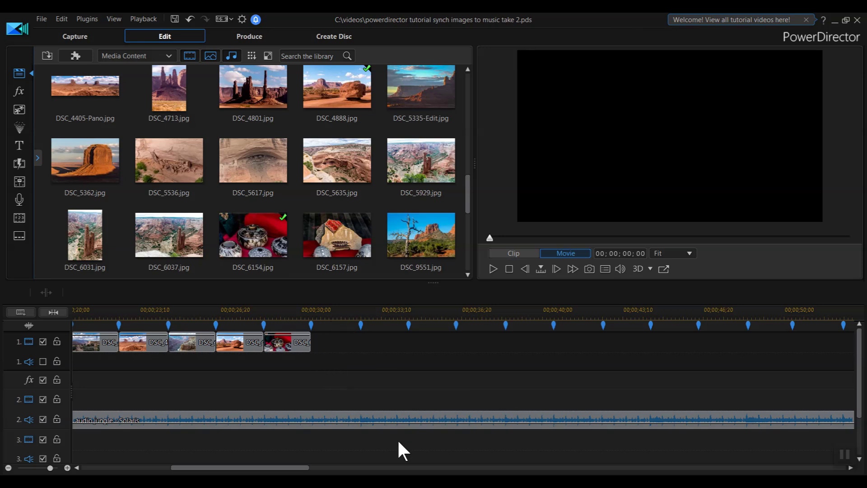
Reopen automatic music beat detection for the music clip and examine its waveform up close around 20 to 35 seconds.
{"action": "left_click", "coordinate": [383, 419]}
{"action": "right_click", "coordinate": [383, 420]}
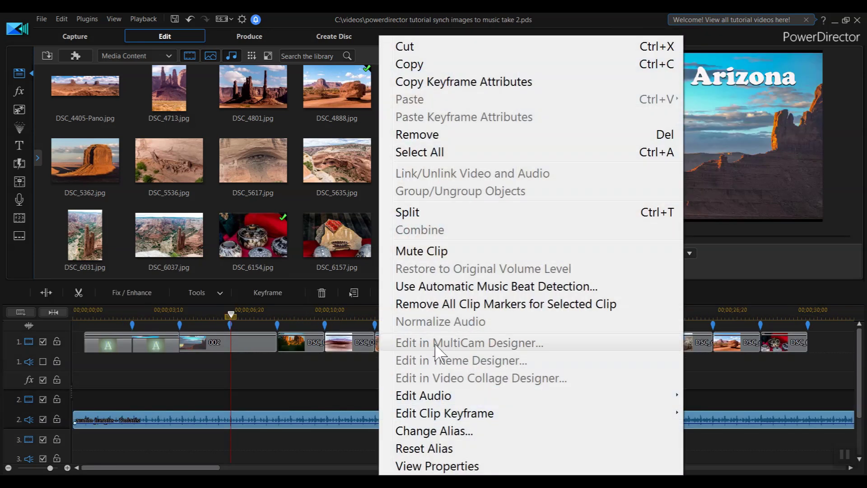
{"action": "left_click", "coordinate": [433, 286]}
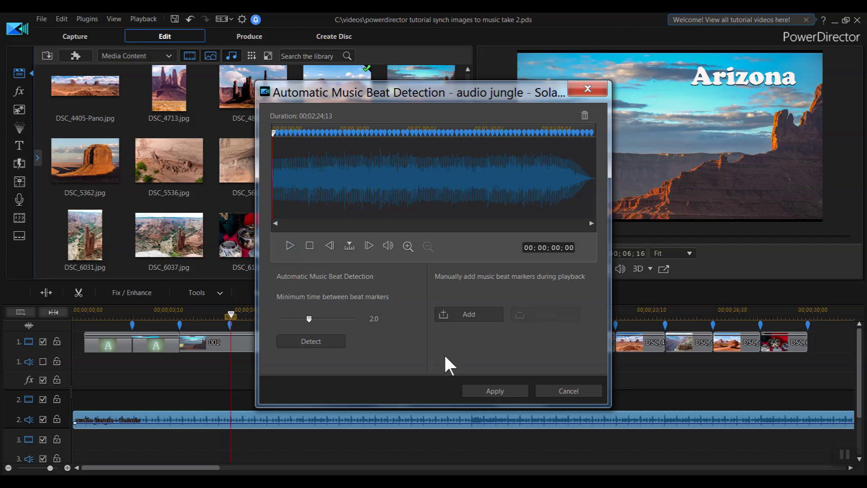
{"action": "left_click", "coordinate": [402, 247]}
{"action": "left_click", "coordinate": [404, 247]}
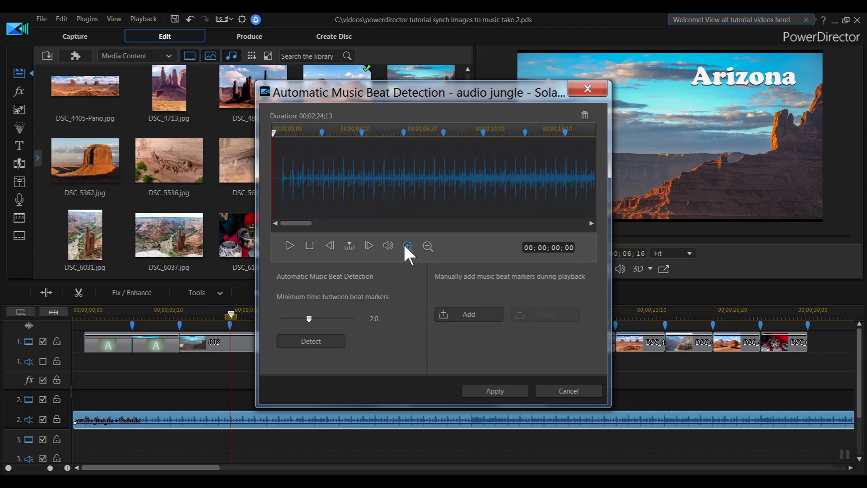
{"action": "left_click_drag", "start_coordinate": [285, 222], "coordinate": [329, 223]}
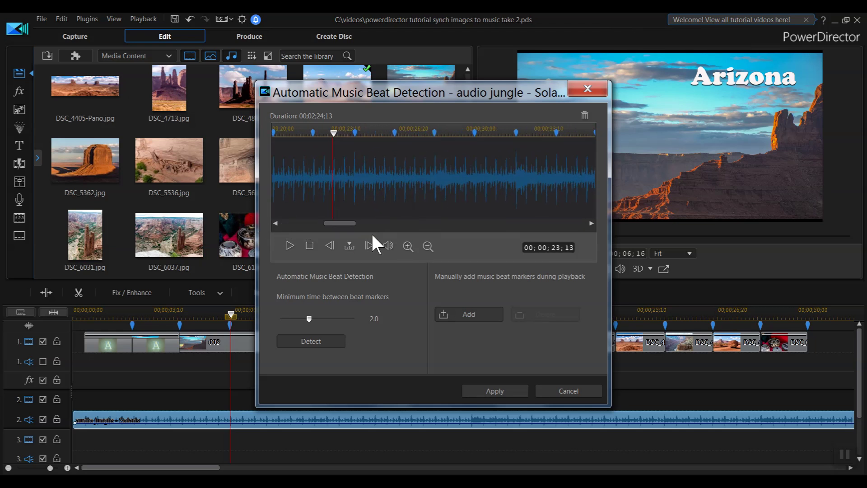
Play a short section of the music, then scrub the playhead back over the beat markers to 00;00;25;01.
{"action": "left_click", "coordinate": [288, 246]}
{"action": "left_click", "coordinate": [289, 245]}
{"action": "left_click_drag", "start_coordinate": [554, 132], "coordinate": [517, 138]}
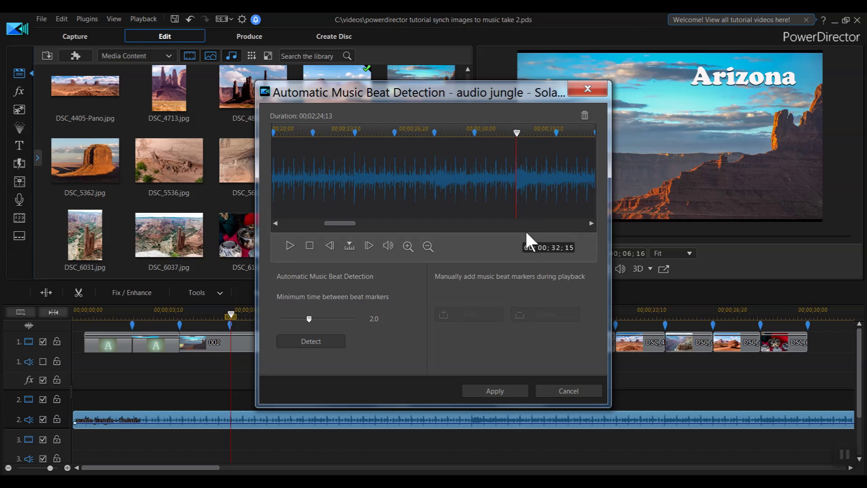
{"action": "left_click_drag", "start_coordinate": [517, 133], "coordinate": [472, 137]}
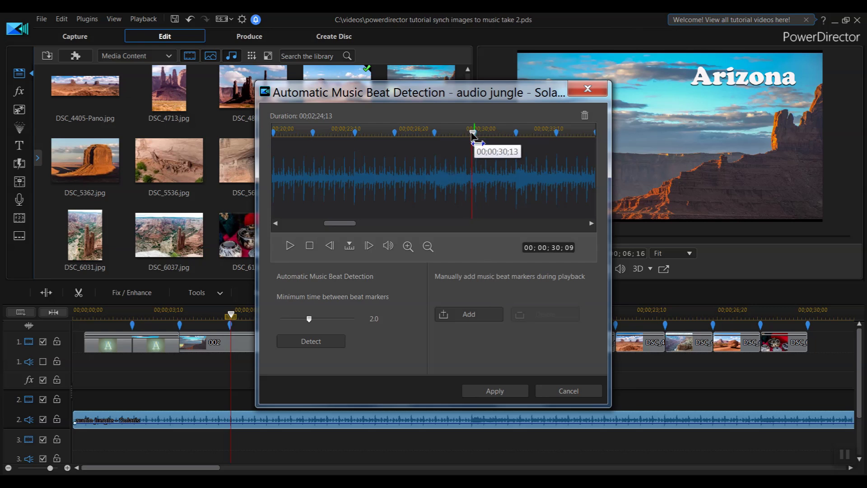
{"action": "left_click_drag", "start_coordinate": [473, 135], "coordinate": [367, 146]}
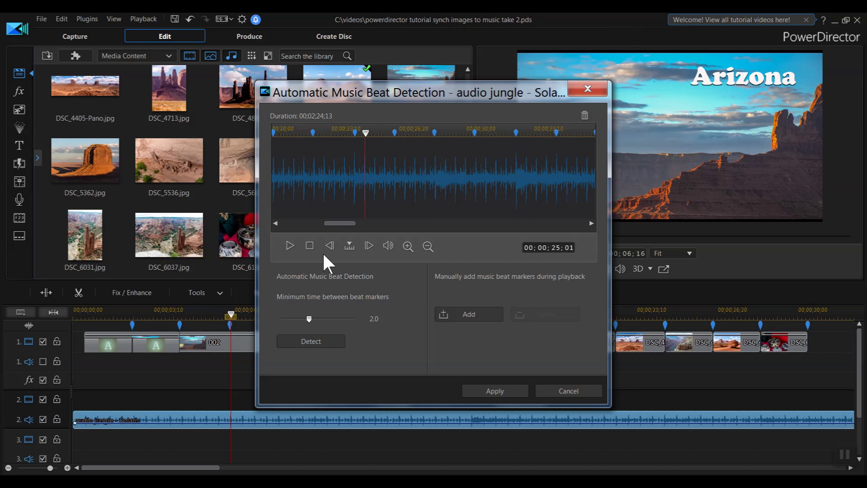
Add three manual beat markers during playback just after the 30-second mark, apply them to the timeline and save the project.
{"action": "left_click", "coordinate": [288, 244]}
{"action": "key", "text": "m"}
{"action": "key", "text": "m"}
{"action": "key", "text": "m"}
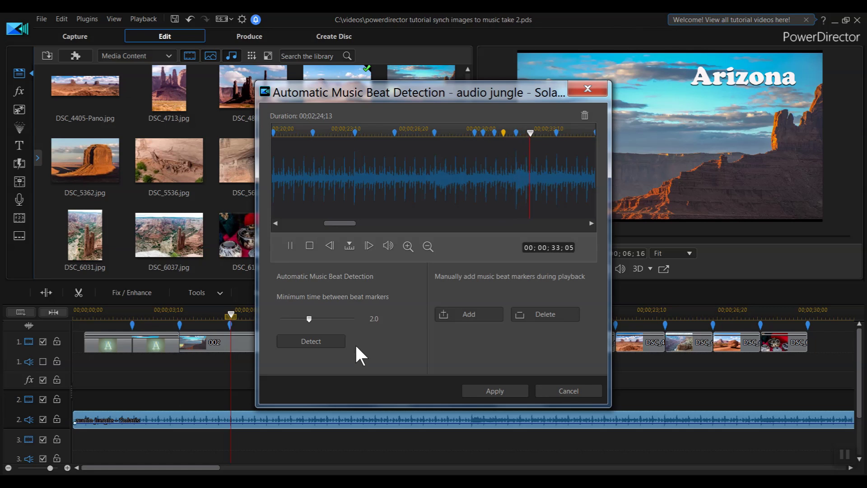
{"action": "left_click", "coordinate": [309, 246]}
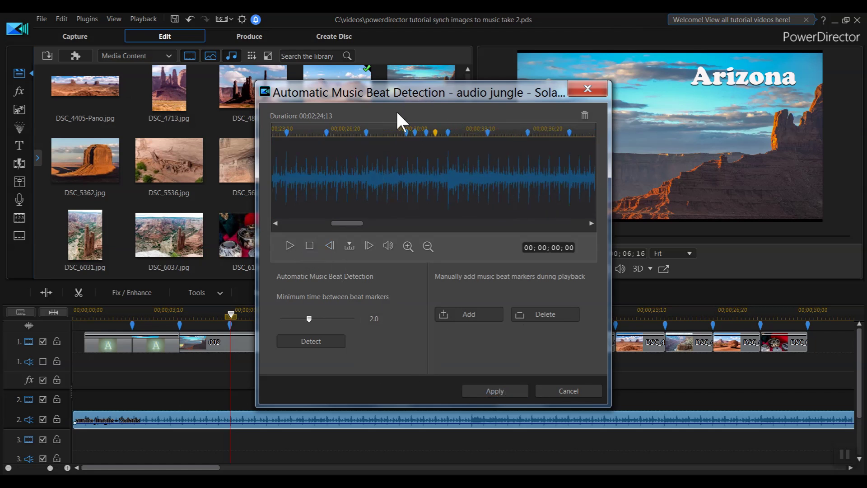
{"action": "left_click", "coordinate": [502, 392]}
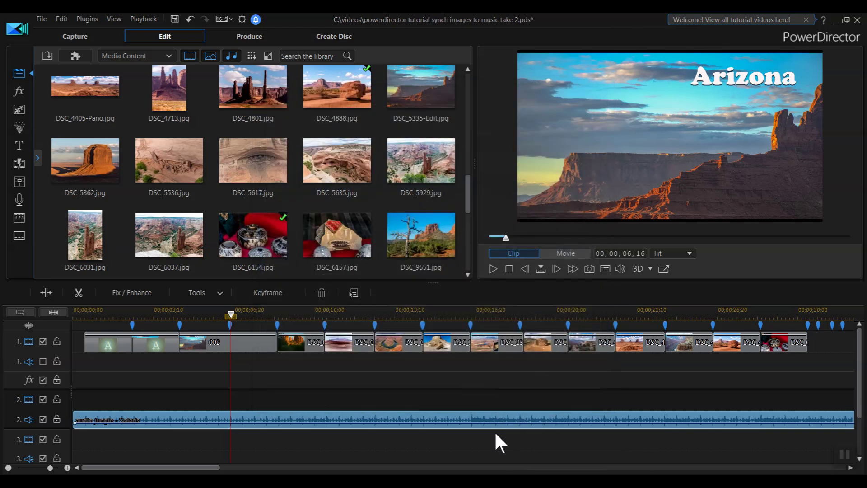
{"action": "left_click_drag", "start_coordinate": [213, 470], "coordinate": [301, 470]}
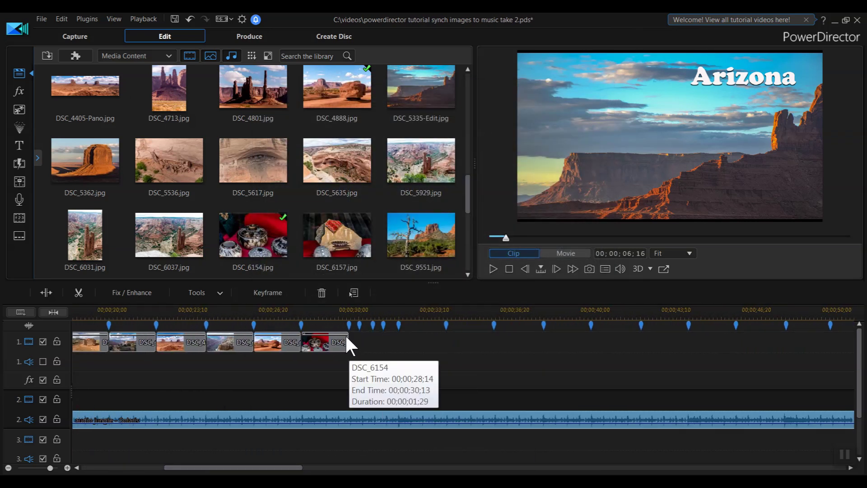
{"action": "key", "text": "ctrl+s"}
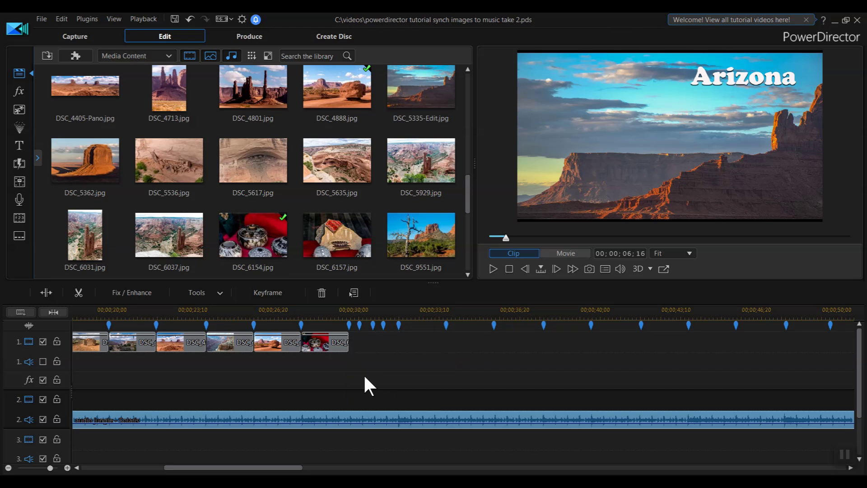
Append three photos after DSC_6154 on video track 1, trimming each one to end at the next closely spaced beat marker.
{"action": "left_click_drag", "start_coordinate": [469, 186], "coordinate": [461, 210]}
{"action": "left_click_drag", "start_coordinate": [393, 131], "coordinate": [349, 347]}
{"action": "left_click_drag", "start_coordinate": [468, 344], "coordinate": [353, 387]}
{"action": "left_click_drag", "start_coordinate": [421, 214], "coordinate": [421, 361]}
{"action": "left_click_drag", "start_coordinate": [479, 343], "coordinate": [373, 356]}
{"action": "left_click_drag", "start_coordinate": [85, 140], "coordinate": [399, 361]}
{"action": "left_click_drag", "start_coordinate": [492, 343], "coordinate": [384, 350]}
Append P1180271.jpg to video track 1, trim it to end at the next beat marker and save the project.
{"action": "left_click", "coordinate": [252, 214]}
{"action": "scroll", "coordinate": [174, 226], "scroll_direction": "down", "scroll_amount": 3}
{"action": "left_click_drag", "start_coordinate": [169, 161], "coordinate": [409, 361]}
{"action": "left_click_drag", "start_coordinate": [468, 347], "coordinate": [397, 349]}
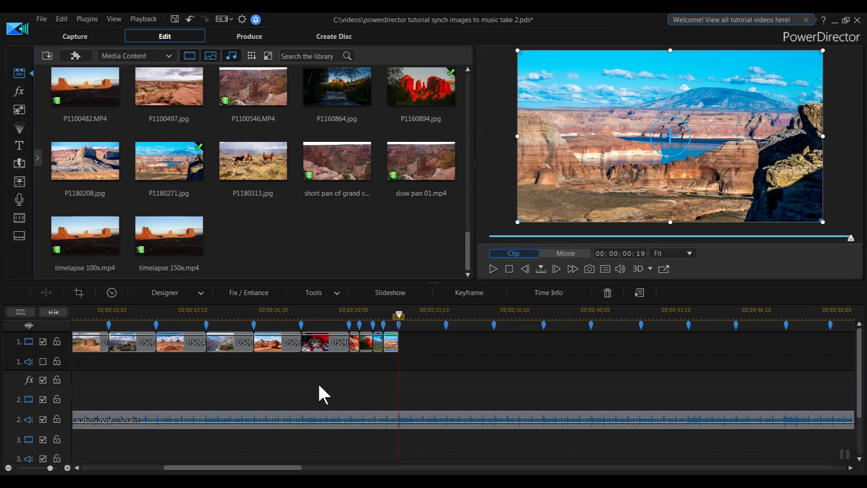
{"action": "key", "text": "ctrl+s"}
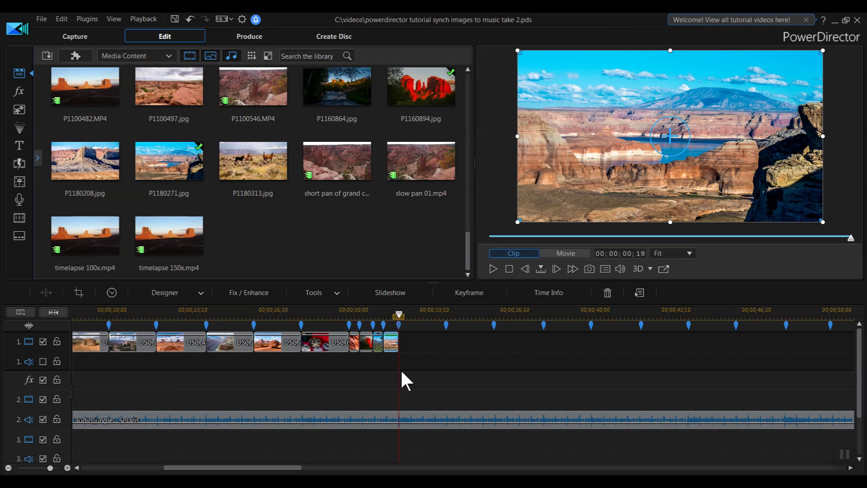
Hide photos in the media library, place timelapse 150x.mp4 flush after P1180271 and trim it to end at the second beat marker.
{"action": "left_click", "coordinate": [210, 56]}
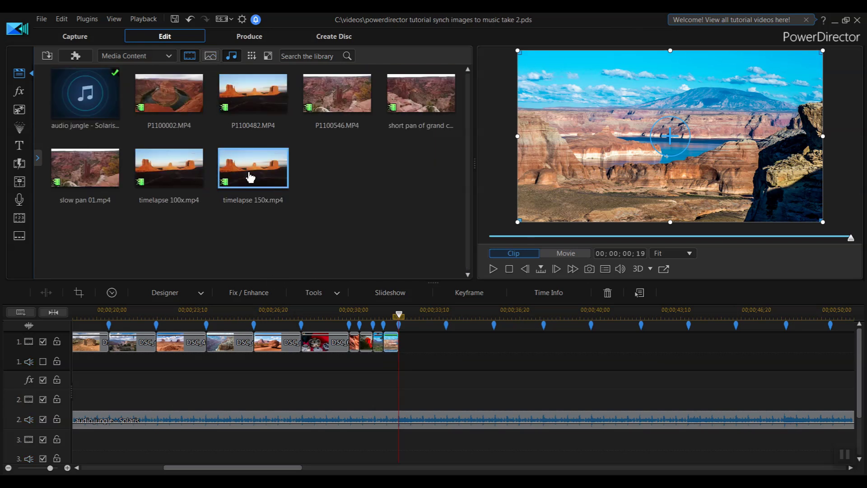
{"action": "left_click_drag", "start_coordinate": [246, 168], "coordinate": [409, 346]}
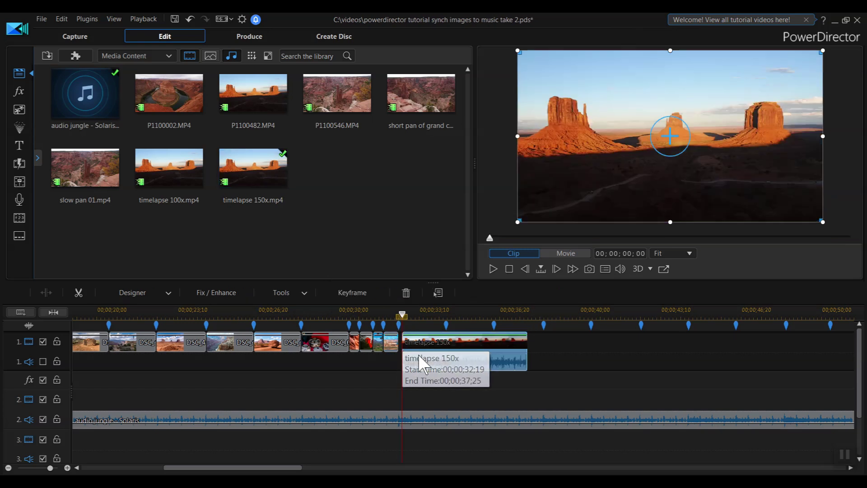
{"action": "left_click_drag", "start_coordinate": [471, 348], "coordinate": [468, 347]}
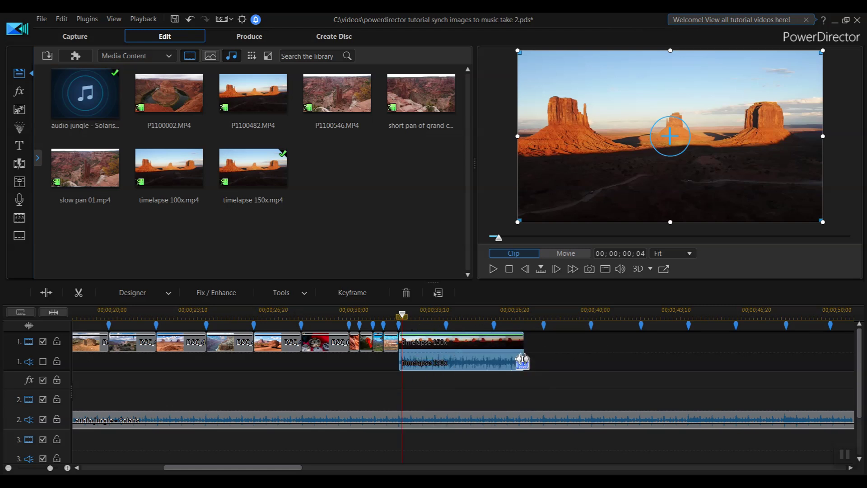
{"action": "left_click_drag", "start_coordinate": [522, 345], "coordinate": [494, 347]}
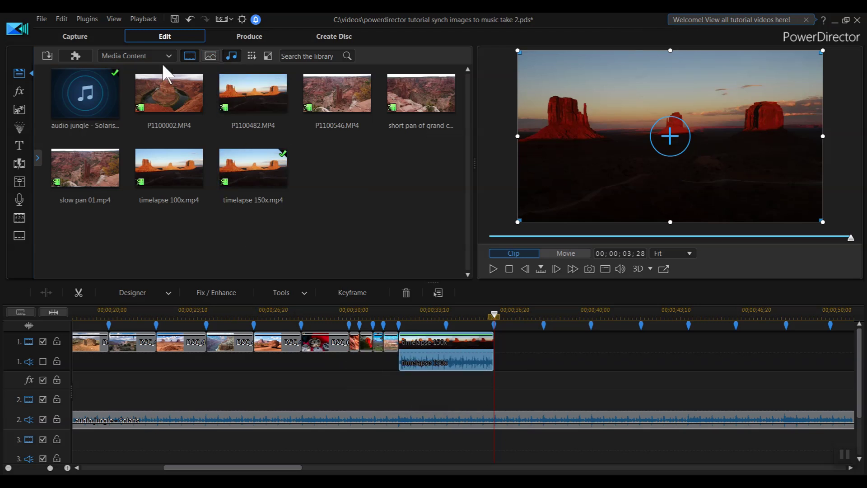
Show photos in the library again, append DSC_5335-Edit.jpg trimmed to the next beat marker, and place DSC_0688.jpg directly after it.
{"action": "left_click", "coordinate": [211, 56]}
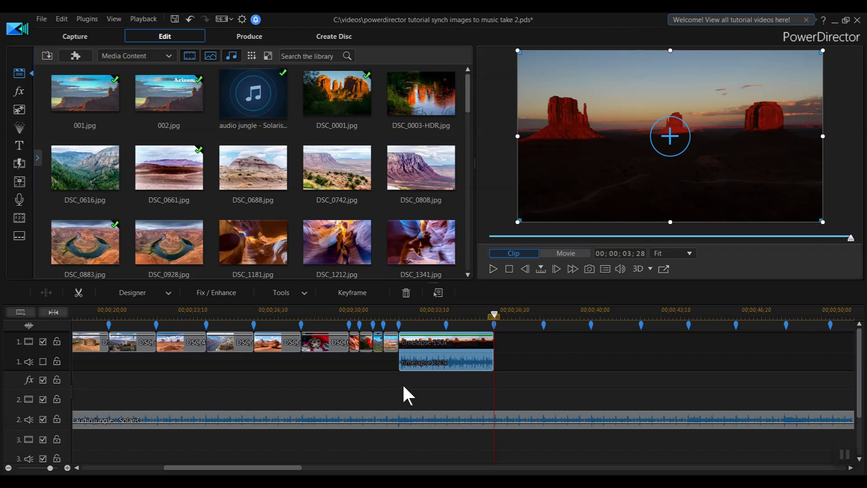
{"action": "left_click_drag", "start_coordinate": [468, 95], "coordinate": [476, 177]}
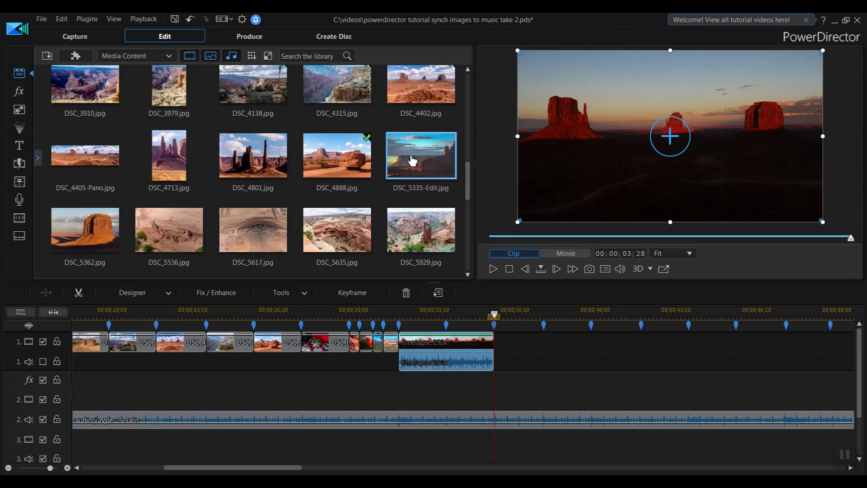
{"action": "left_click_drag", "start_coordinate": [412, 159], "coordinate": [543, 343]}
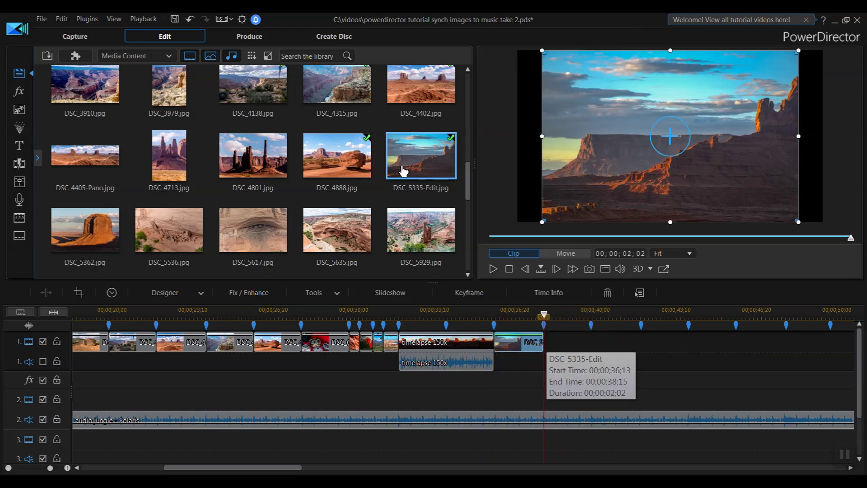
{"action": "left_click_drag", "start_coordinate": [470, 198], "coordinate": [431, 102]}
{"action": "left_click_drag", "start_coordinate": [231, 165], "coordinate": [541, 352]}
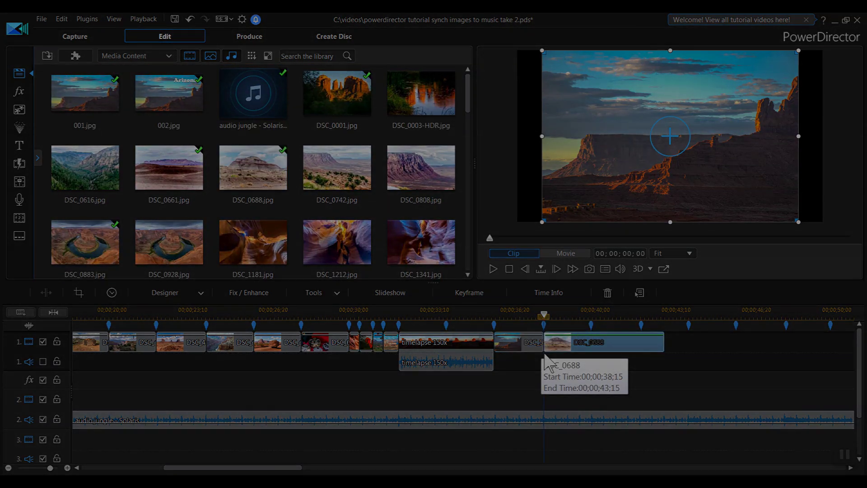